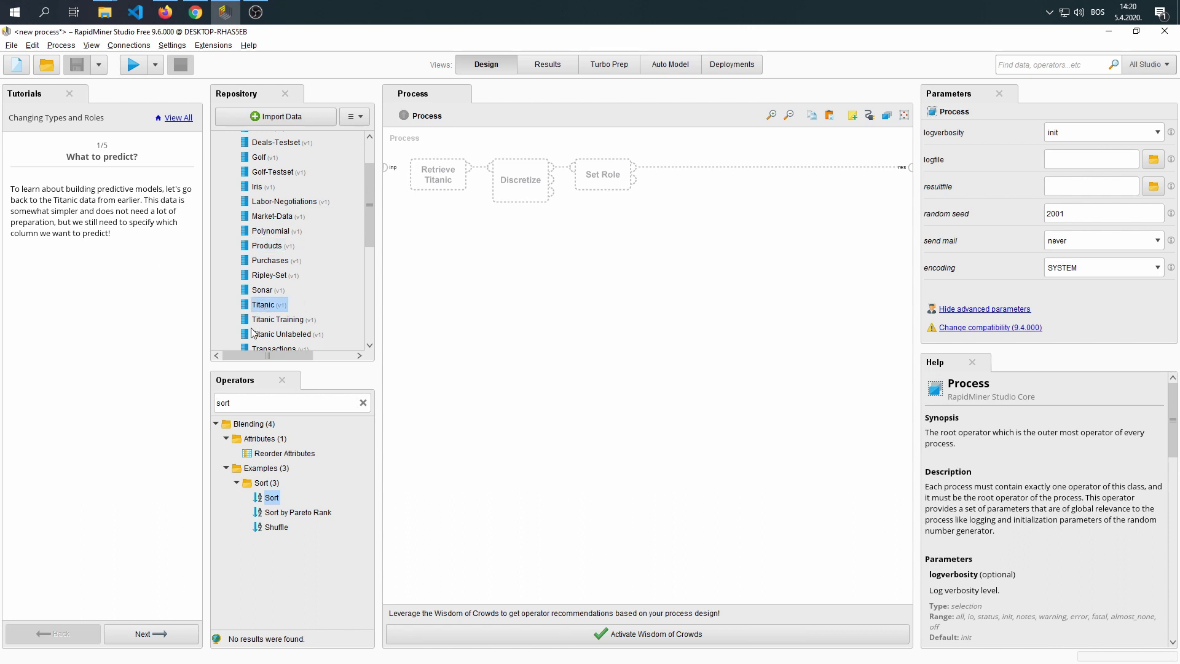
Step: Add a Retrieve Titanic operator for the sample data and advance the tutorial to step 2
drag(265, 306, 429, 185)
click(261, 390)
click(162, 637)
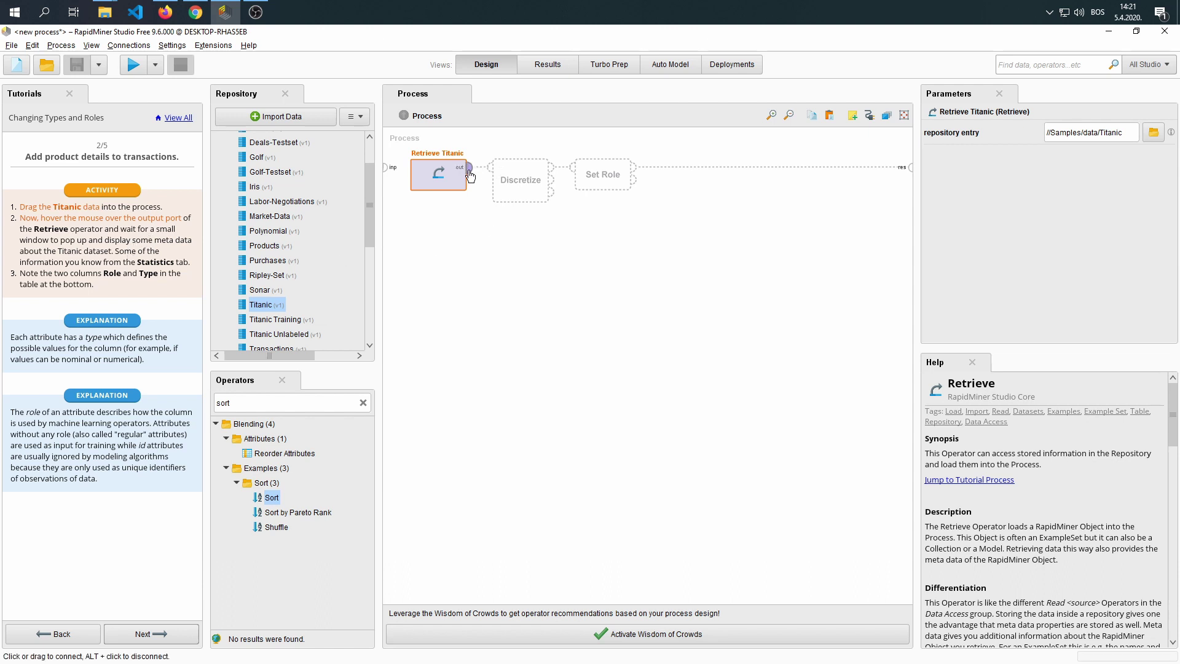
Step: Deselect the operator and delete the stray comment note from the canvas
click(479, 271)
double_click(489, 347)
click(584, 326)
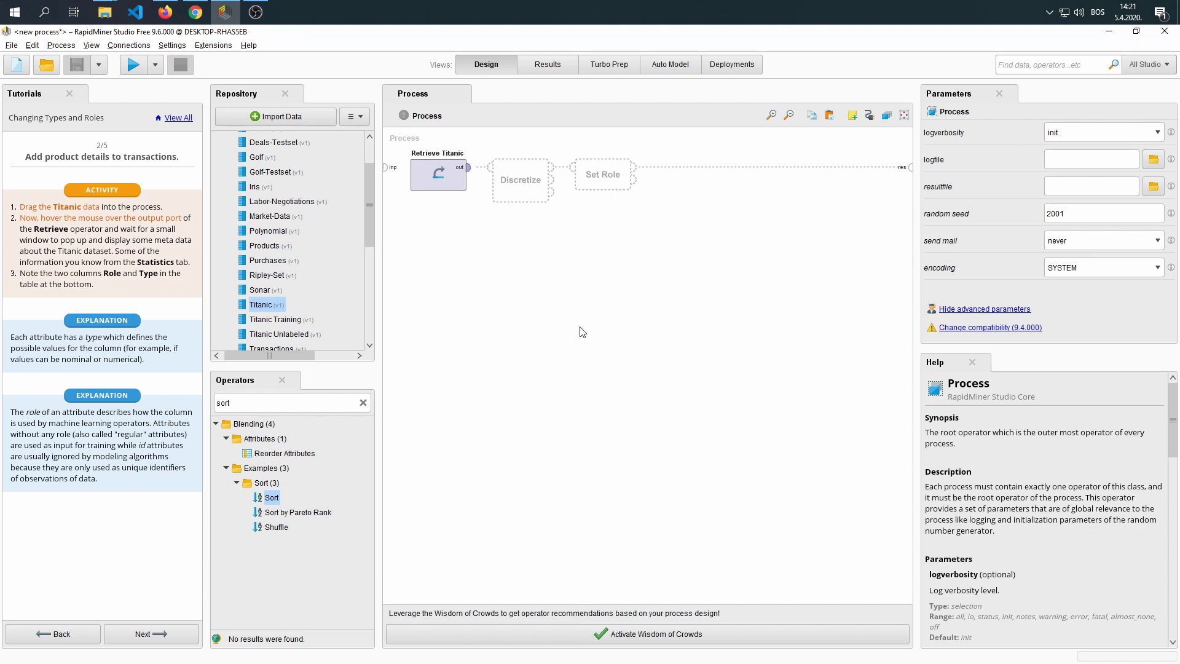
Step: Pin Retrieve Titanic's output metadata with F3, then move the window lower and enlarge it
mouse_move(470, 176)
key(F3)
drag(437, 167, 513, 228)
drag(678, 466, 810, 569)
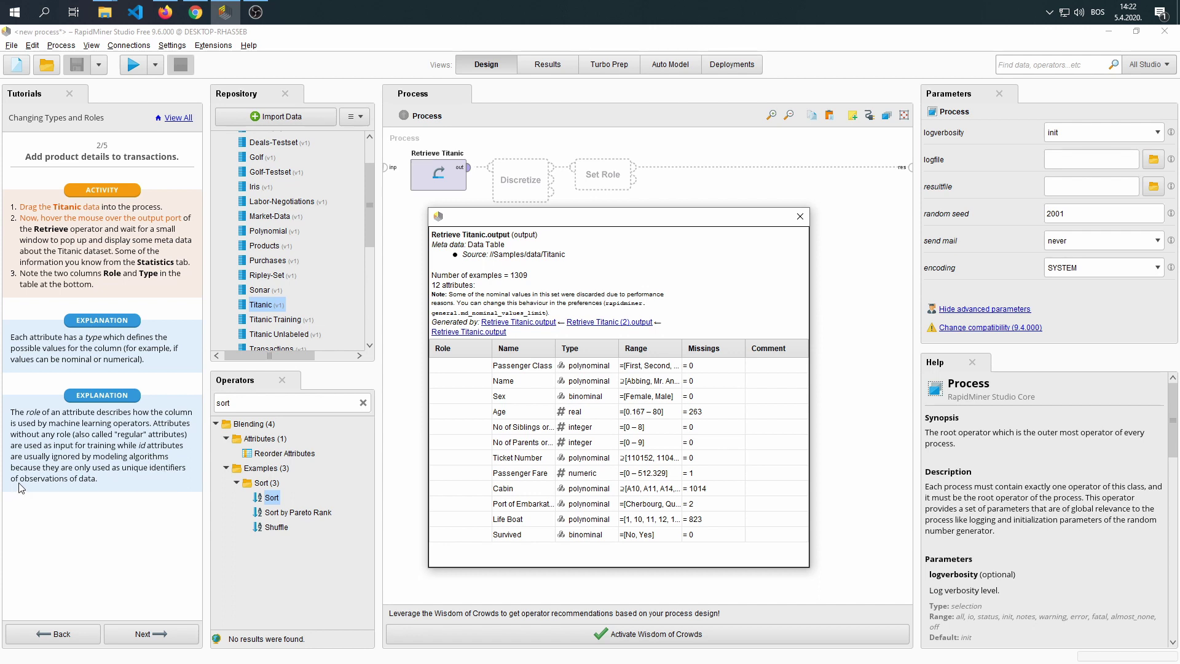
Step: Close the Retrieve Titanic metadata window
click(475, 464)
click(475, 385)
click(800, 217)
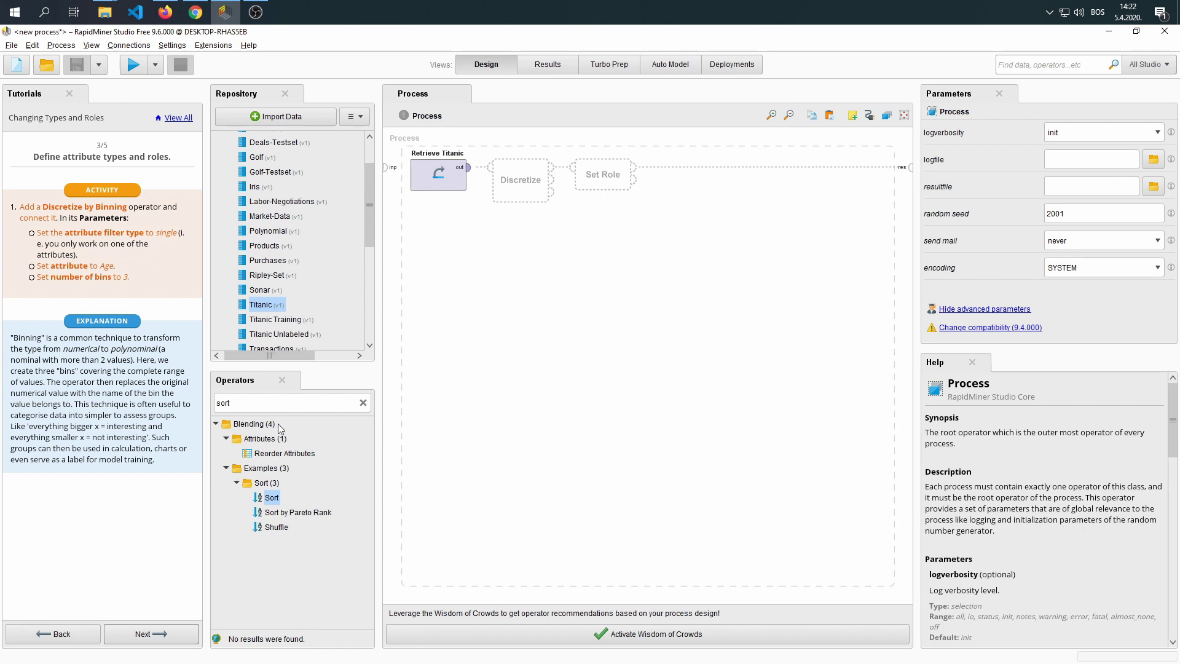
Step: Add Discretize by Binning after Retrieve Titanic and connect the Titanic output to it
click(264, 406)
text(discreti)
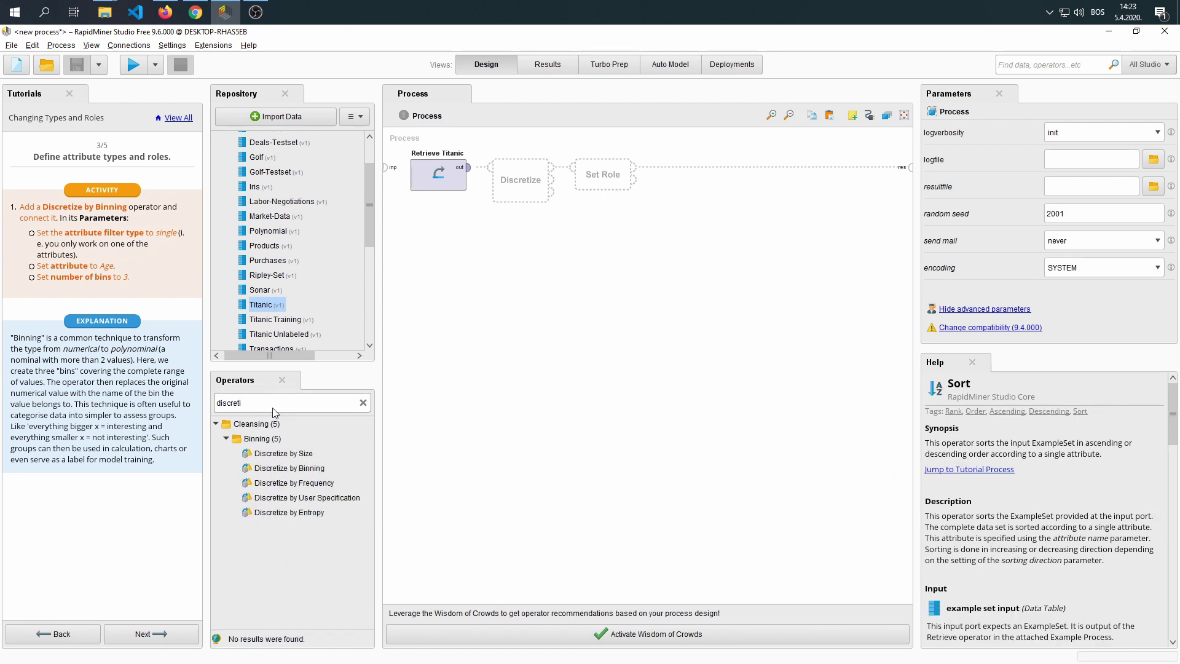
click(302, 469)
drag(277, 471, 514, 204)
mouse_move(473, 179)
drag(472, 175, 492, 168)
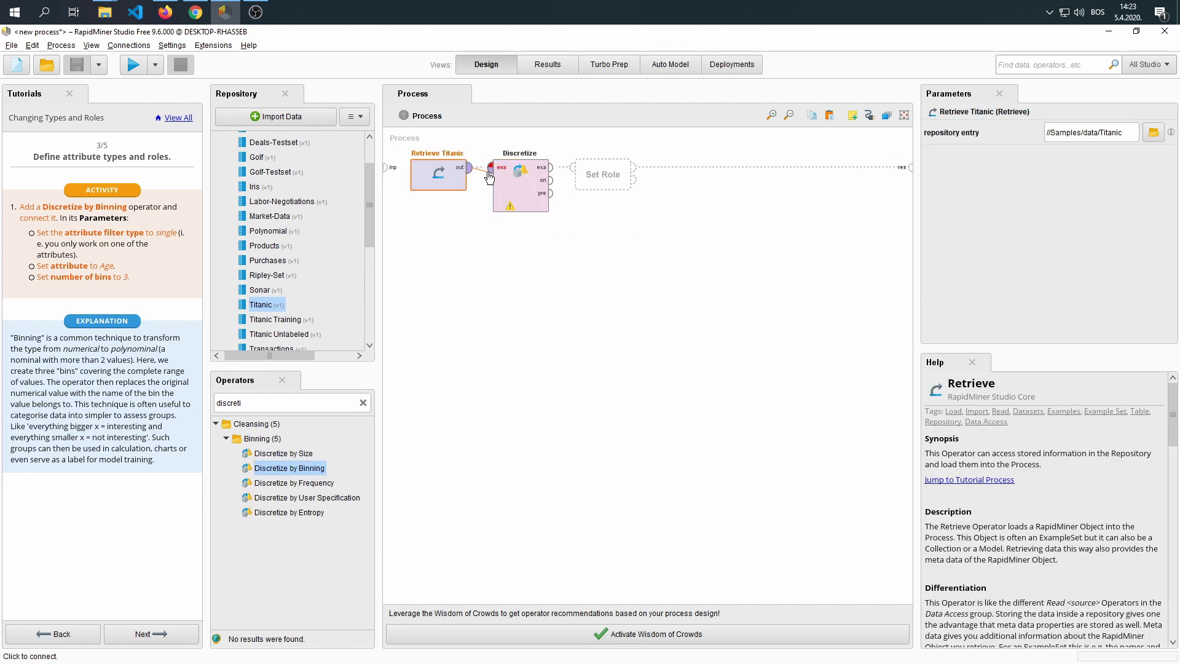
Step: Set Discretize to bin only the single attribute Age into 3 bins, then advance the tutorial
click(523, 202)
click(1124, 164)
click(1080, 185)
text(Age)
click(1061, 264)
text(3)
click(195, 637)
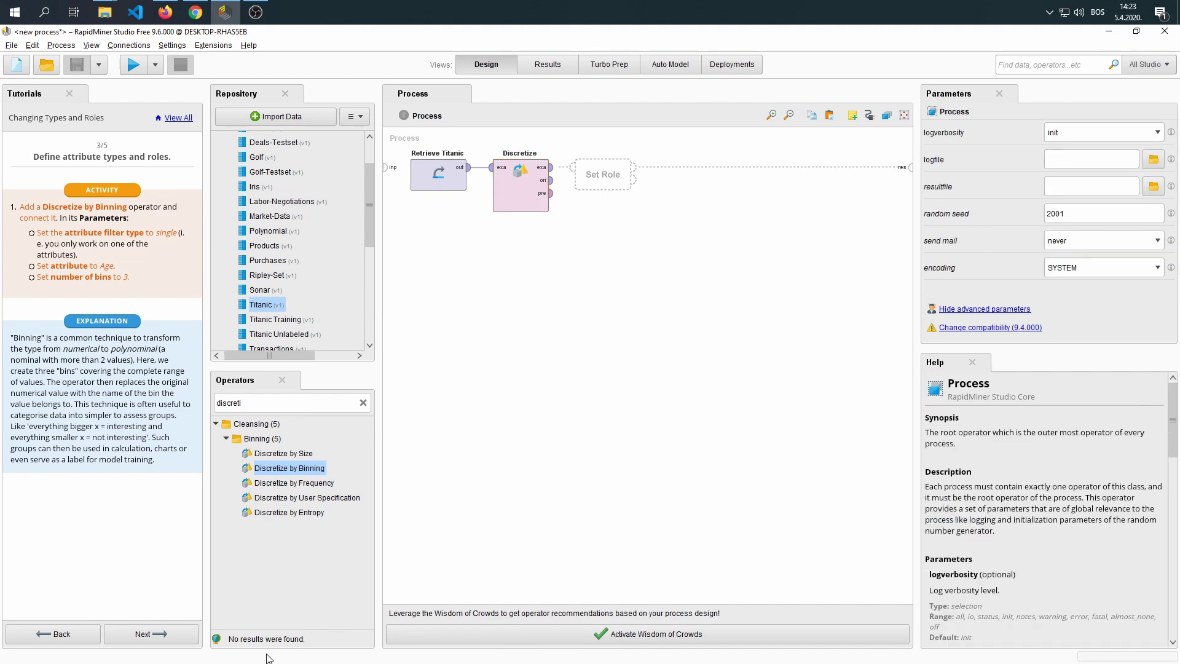
Step: Add a Set Role operator after Discretize and connect Discretize's output to it
click(246, 405)
text(set r)
text( rol)
drag(271, 468, 290, 469)
drag(623, 165, 624, 166)
click(552, 167)
click(576, 172)
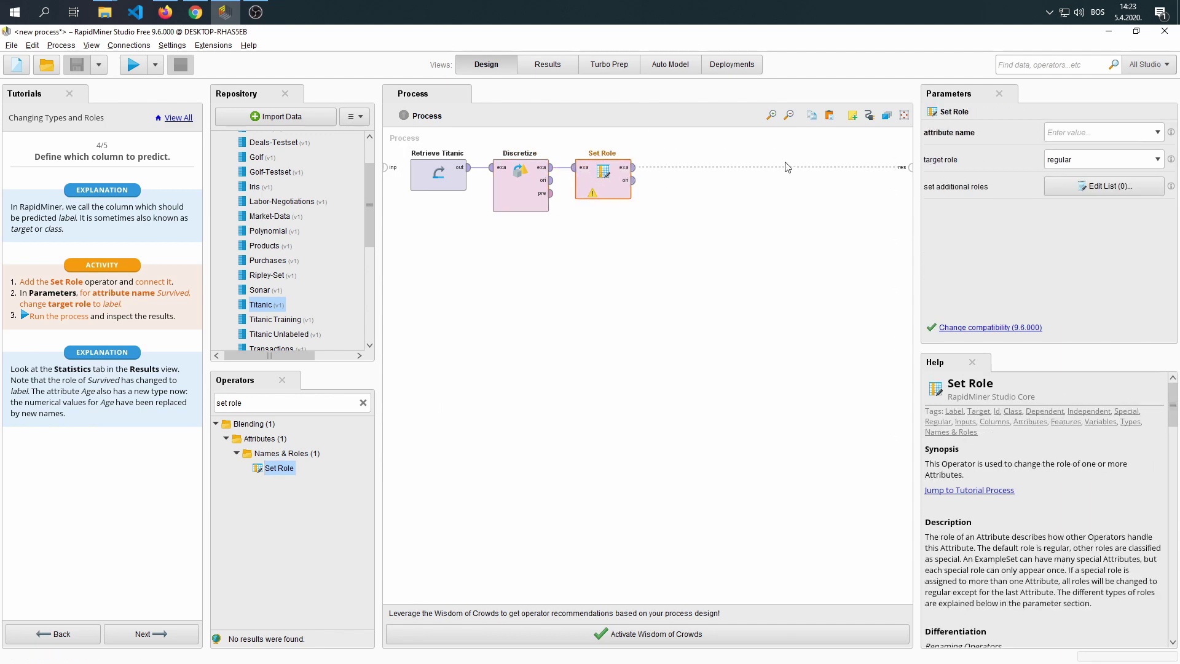
Step: Set Set Role's attribute name to Survived with target role label
click(1158, 134)
scroll(1107, 218, down, 2)
click(1098, 213)
click(1155, 162)
click(1101, 197)
Step: Connect Set Role's output to the result port and run the process
click(133, 65)
click(720, 252)
click(134, 64)
mouse_move(343, 163)
Step: Back in Design, check Set Role's settings and advance the tutorial to the final step
click(498, 66)
click(602, 183)
click(167, 642)
click(175, 636)
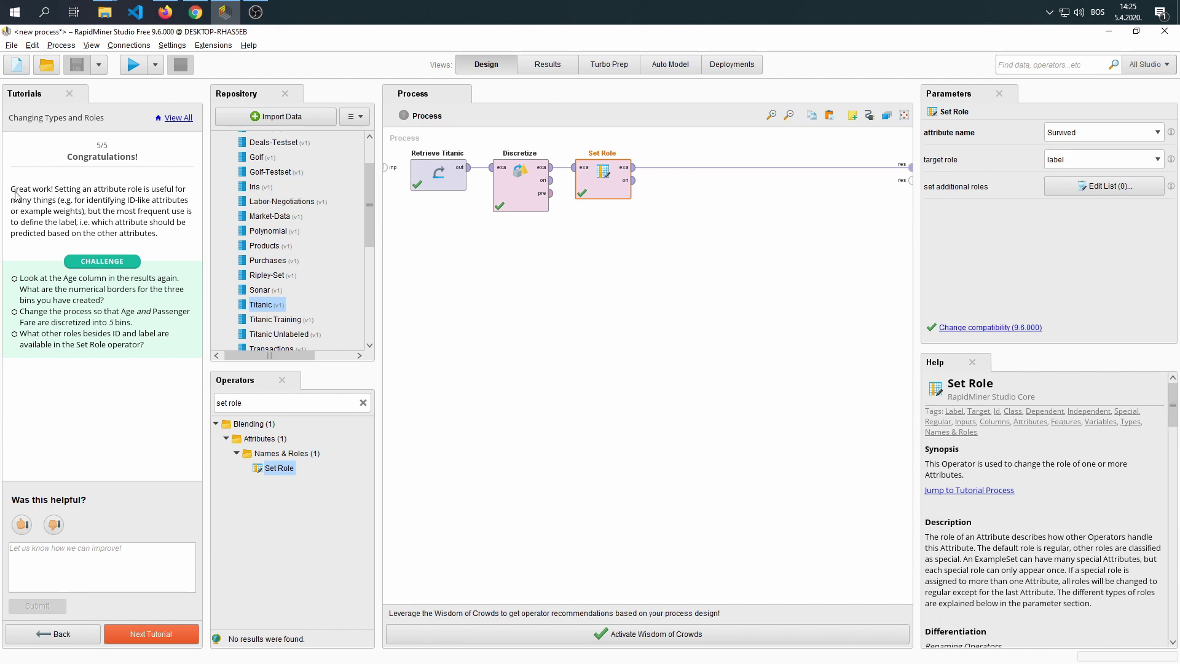
Step: Show the results' attribute statistics, expand Age, and view its chart before returning to Statistics
click(555, 75)
click(226, 210)
click(287, 206)
click(643, 242)
click(219, 205)
Step: Open Age's details to inspect its range1, range2 and range3 bins, then close them
drag(610, 626, 807, 624)
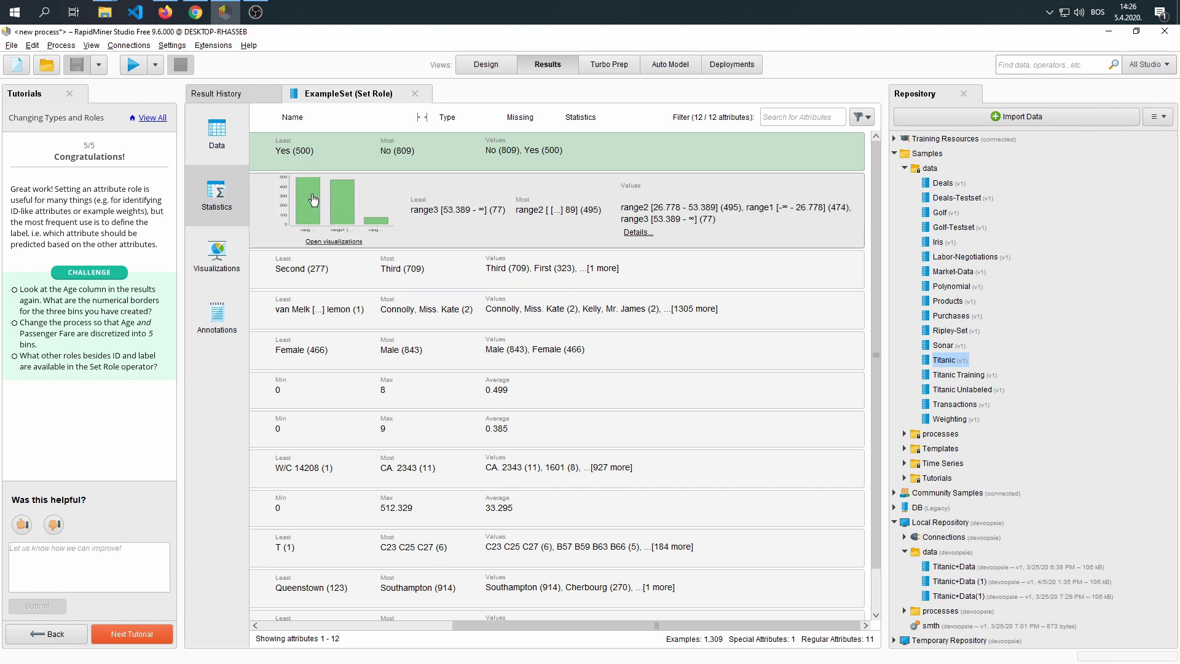
click(638, 233)
click(549, 314)
click(516, 345)
key(Escape)
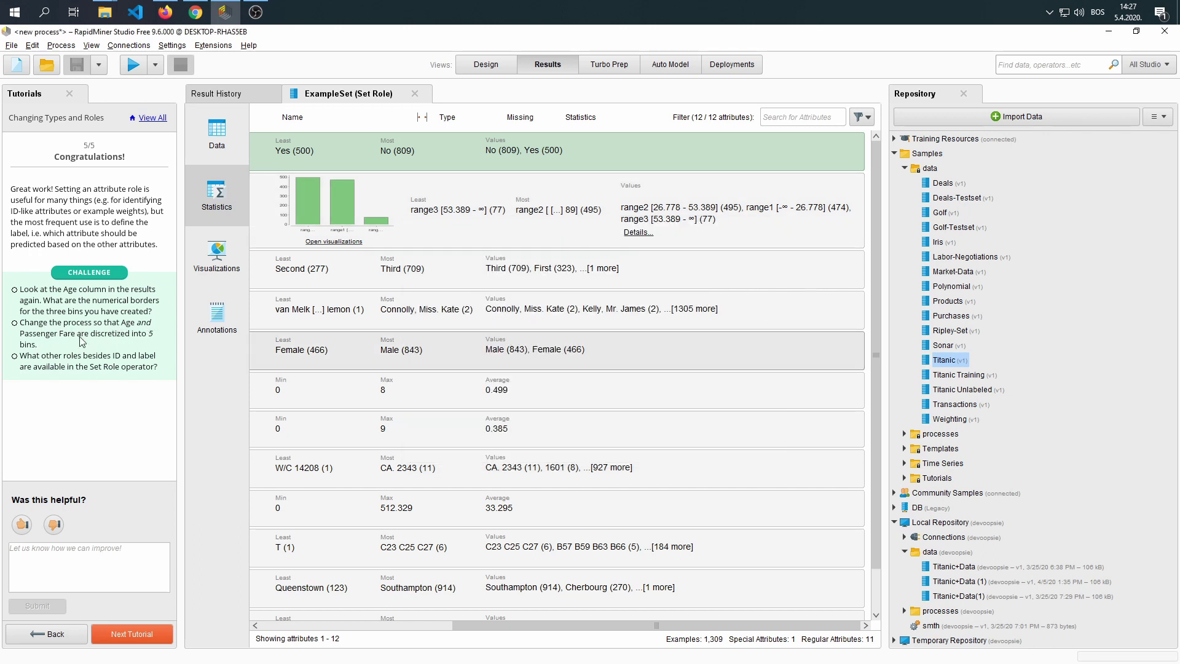
Step: Switch back to the Design view showing the Retrieve, Discretize and Set Role chain
click(486, 65)
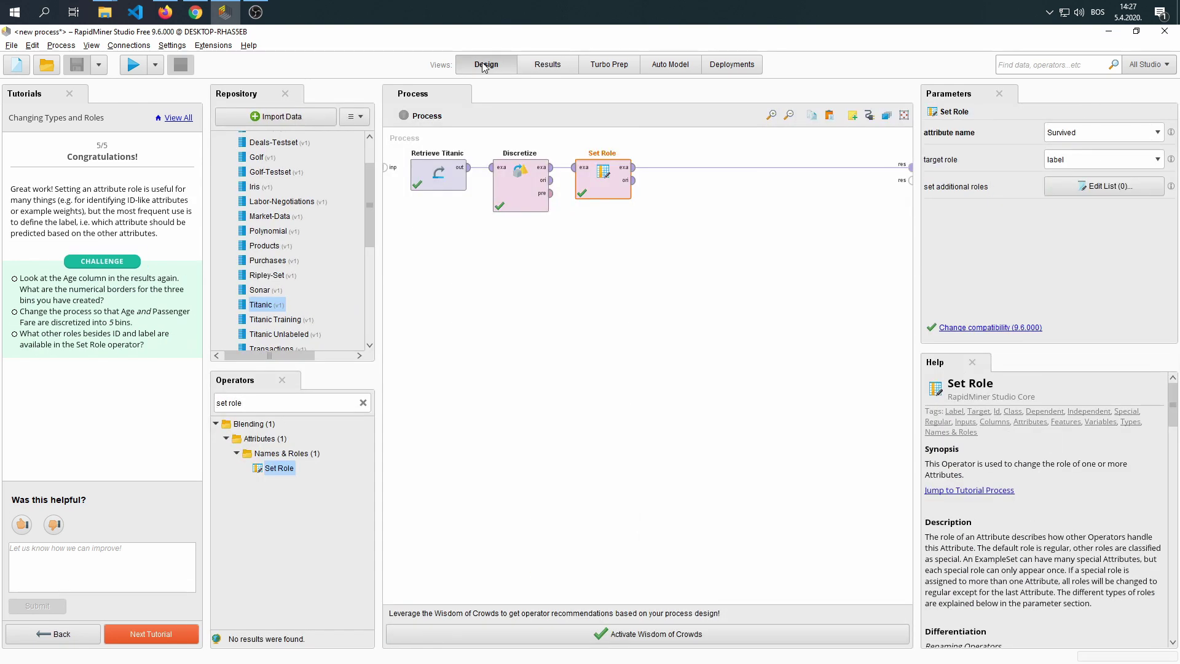